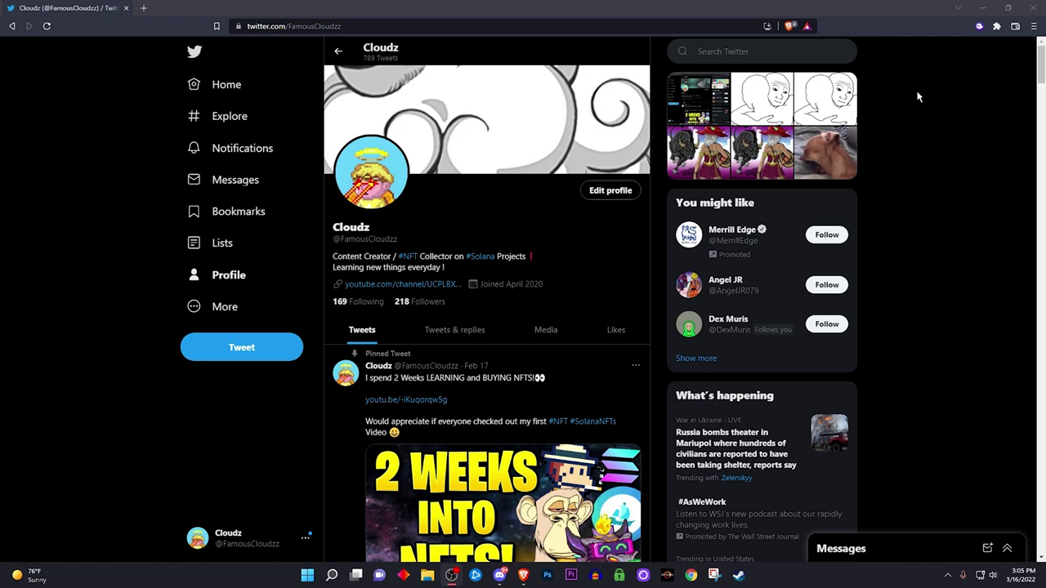
Step: Unlock Phantom over the Twitter profile to show the Cloudz wallet's RRAM, Souls and vBLSH balances
left_click(979, 27)
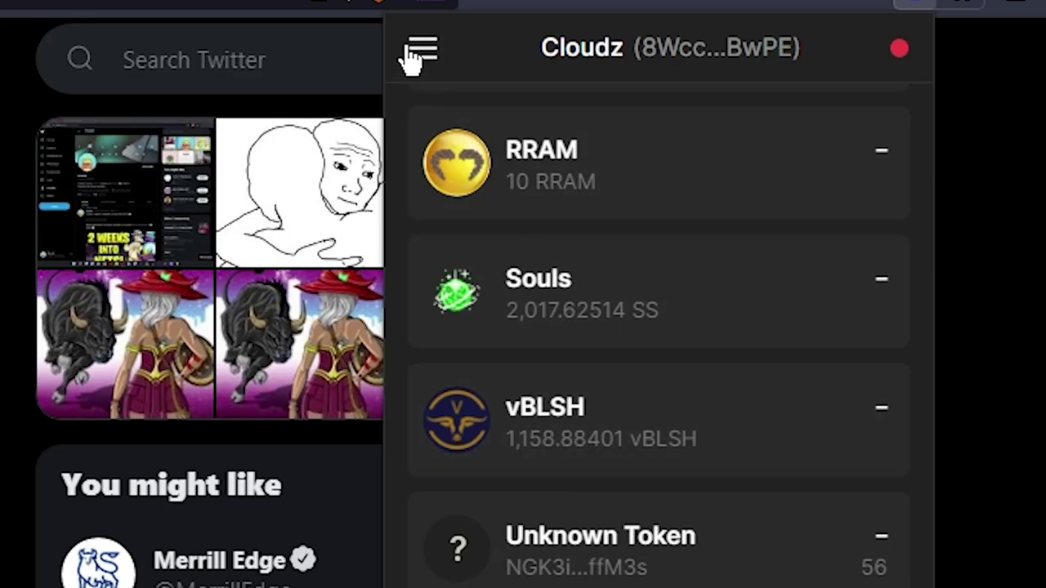
Step: Add a freshly generated wallet, Wallet 3, from the wallet list's Add / Connect Wallet option
left_click(423, 61)
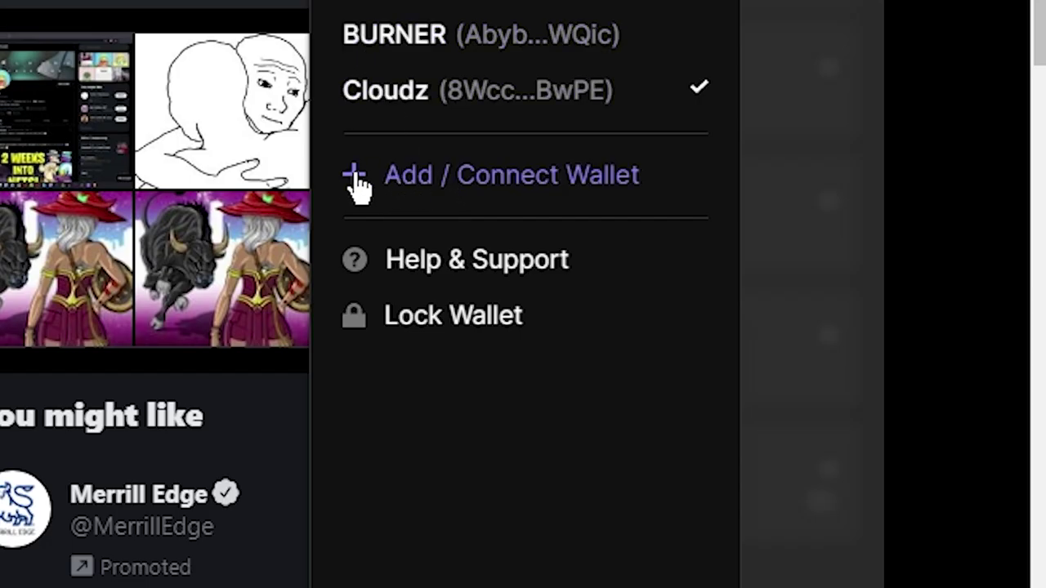
left_click(419, 199)
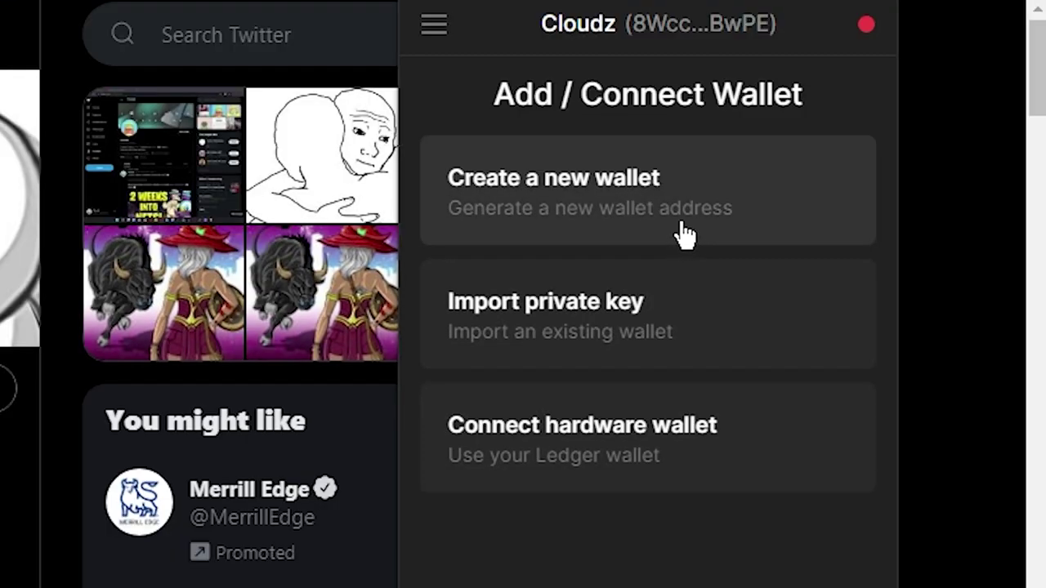
left_click(685, 235)
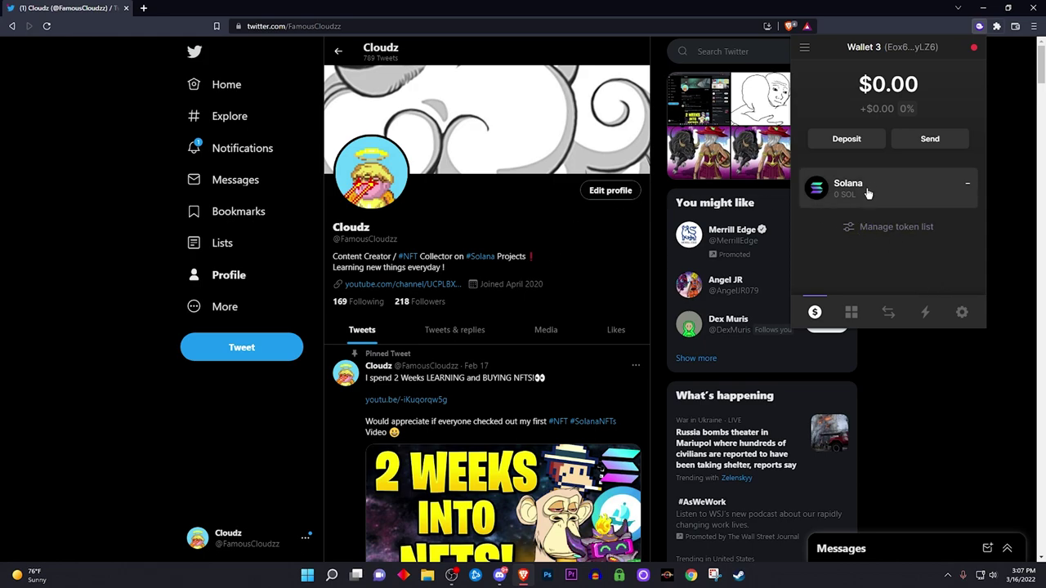
left_click(805, 49)
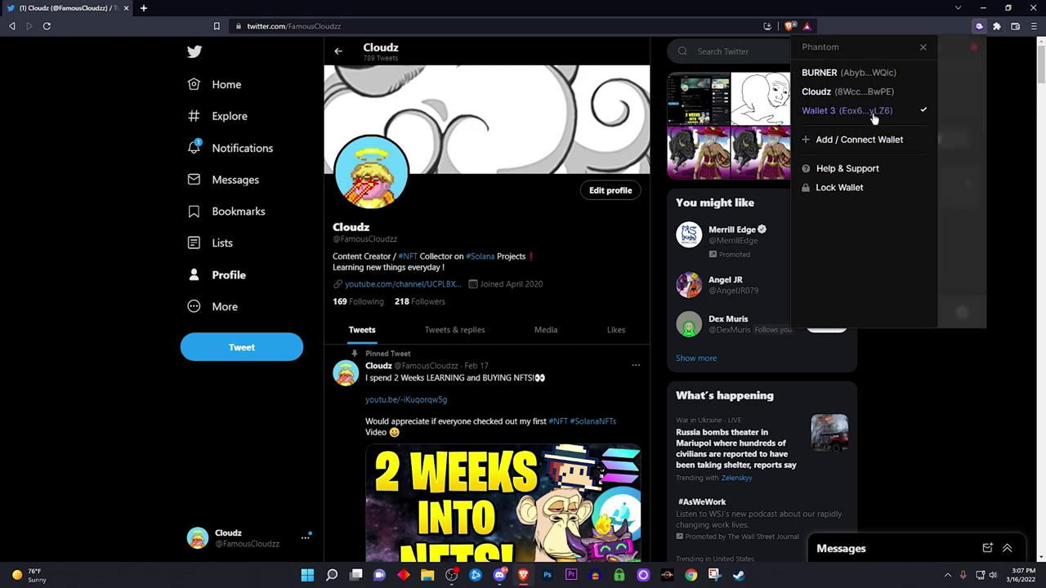
left_click(926, 114)
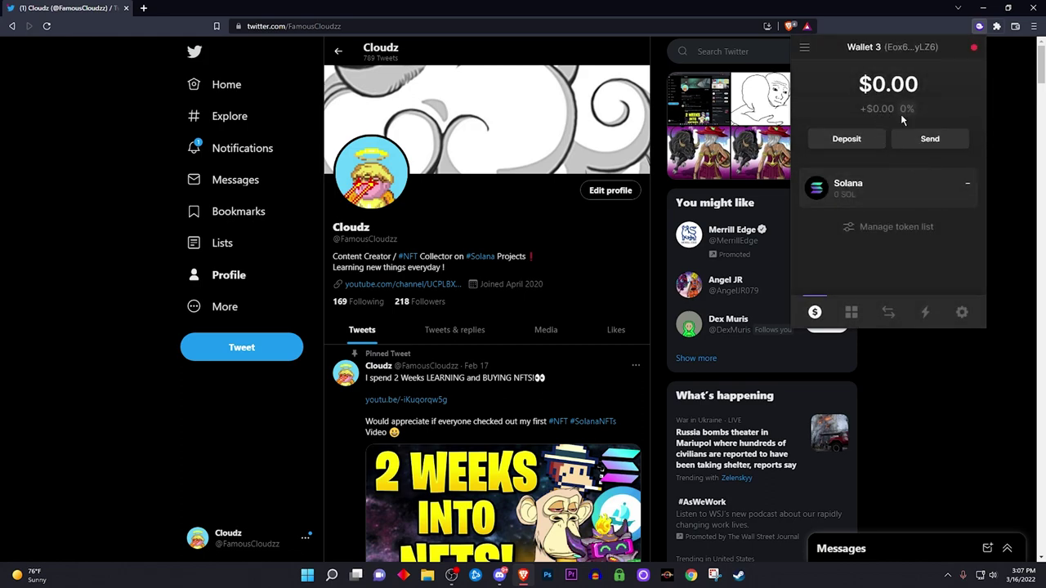
left_click(804, 47)
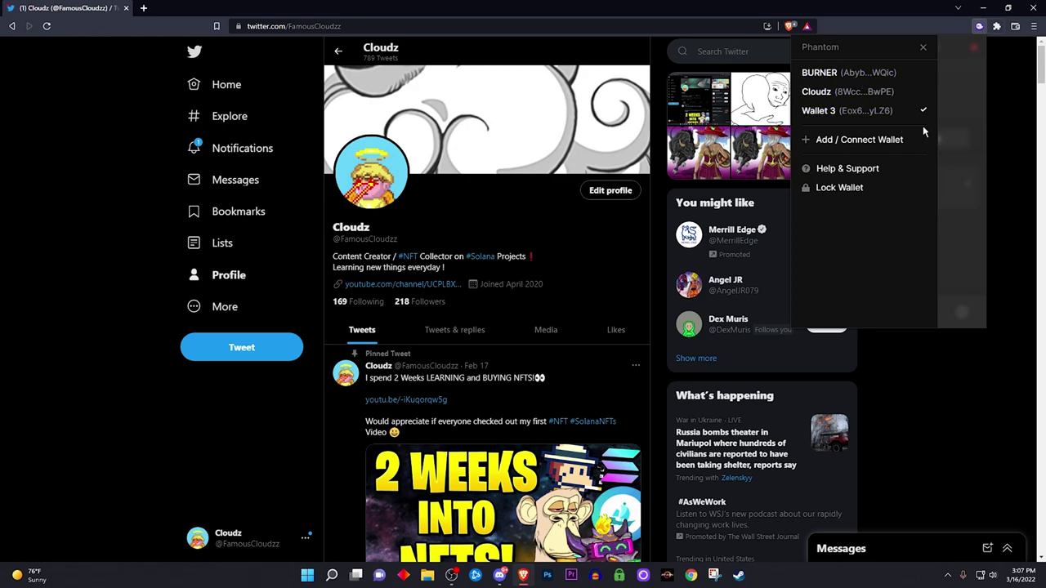
left_click(890, 112)
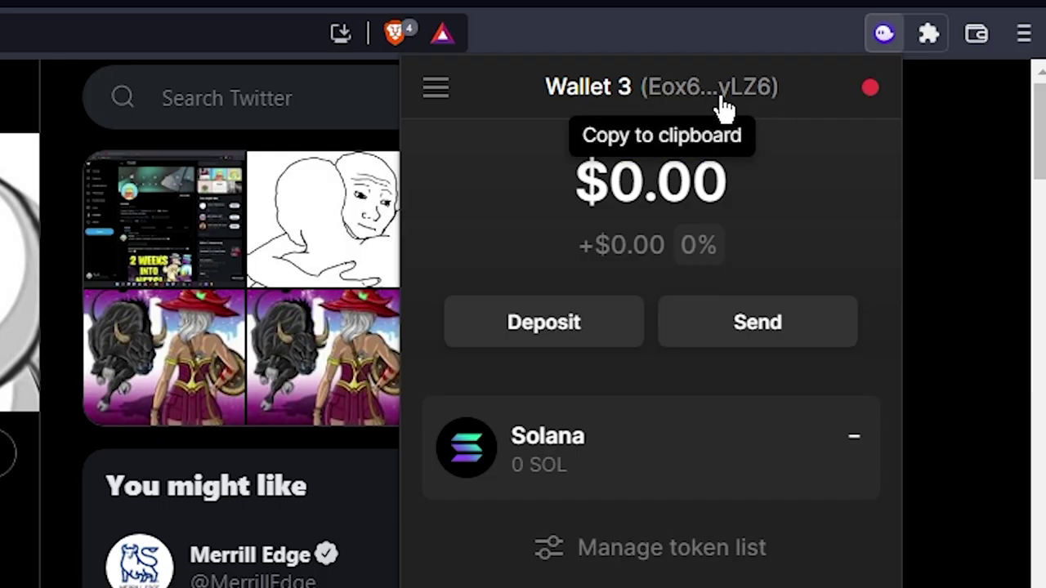
left_click(446, 90)
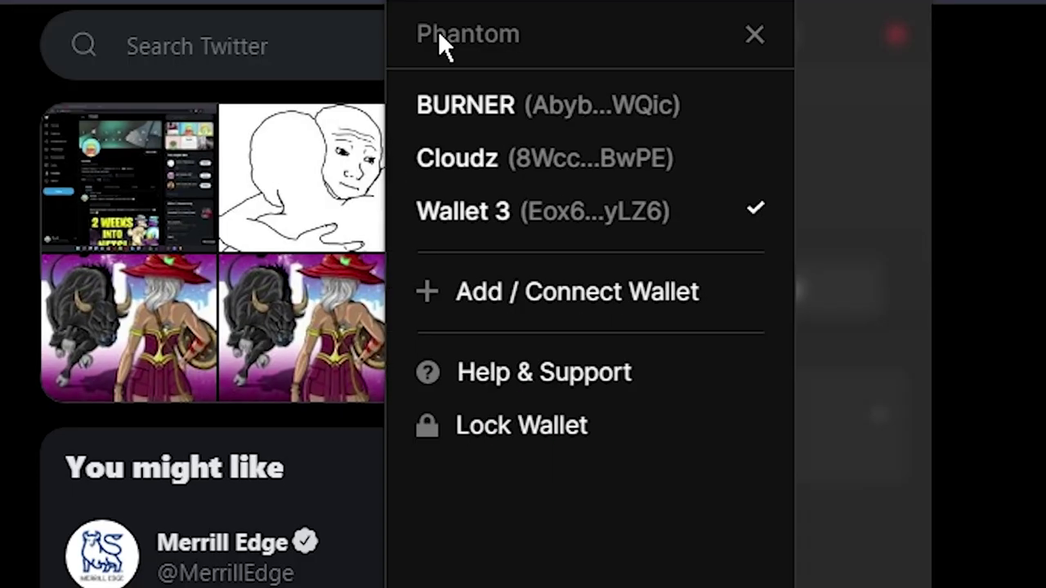
left_click(564, 168)
left_click(544, 334)
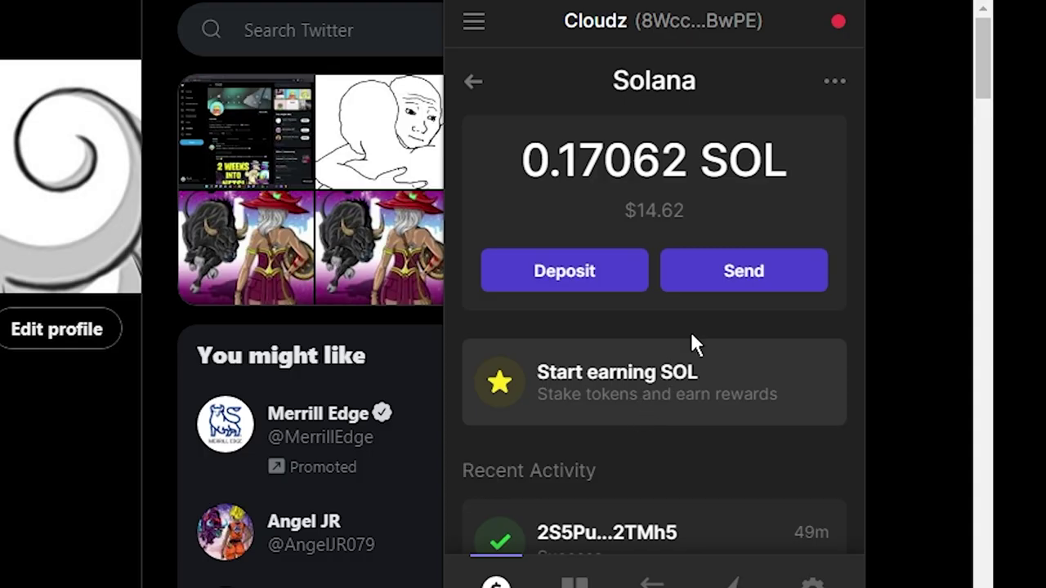
left_click(920, 168)
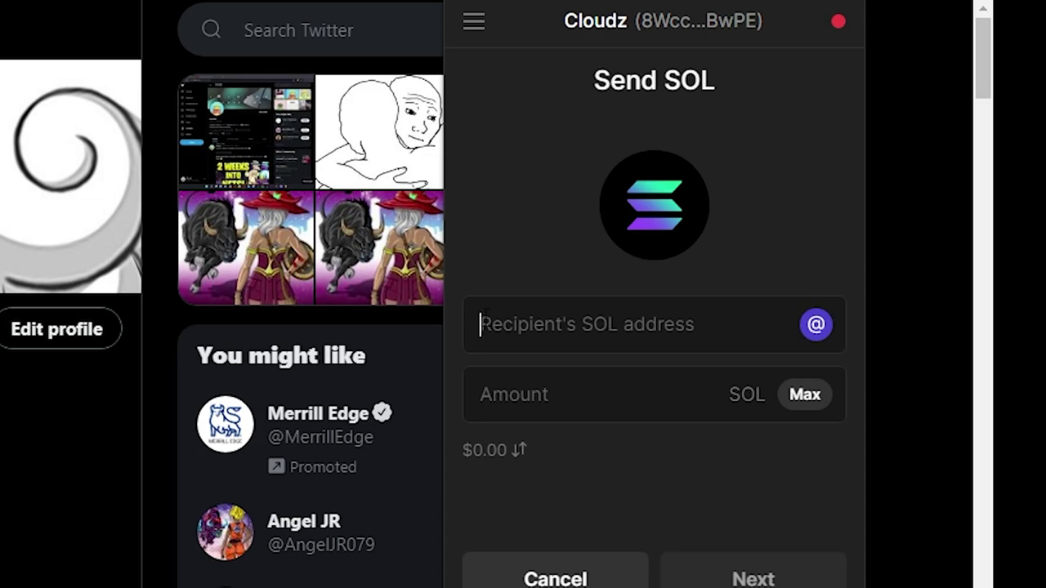
right_click(563, 333)
left_click(547, 389)
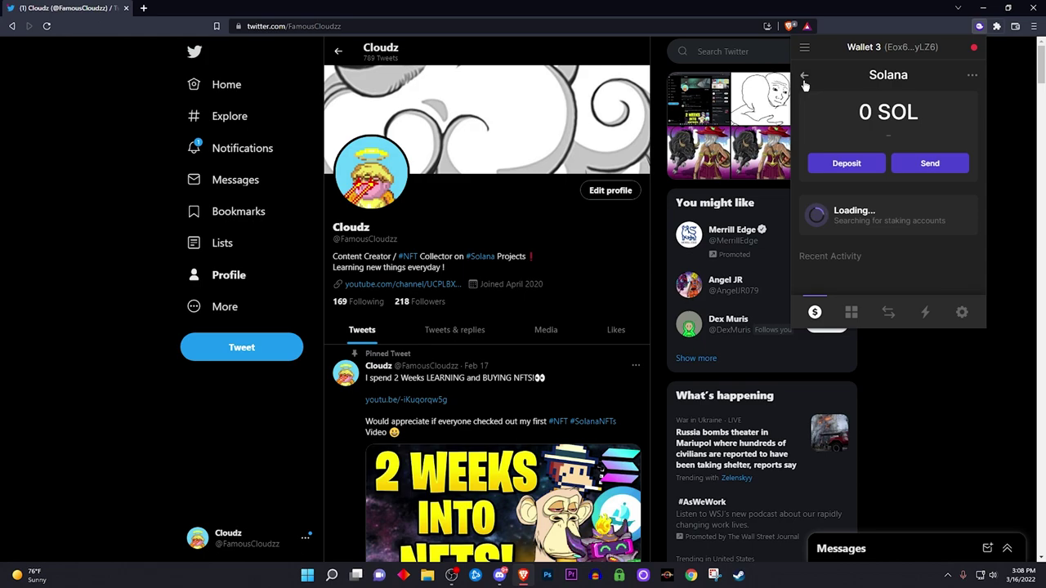
left_click(804, 77)
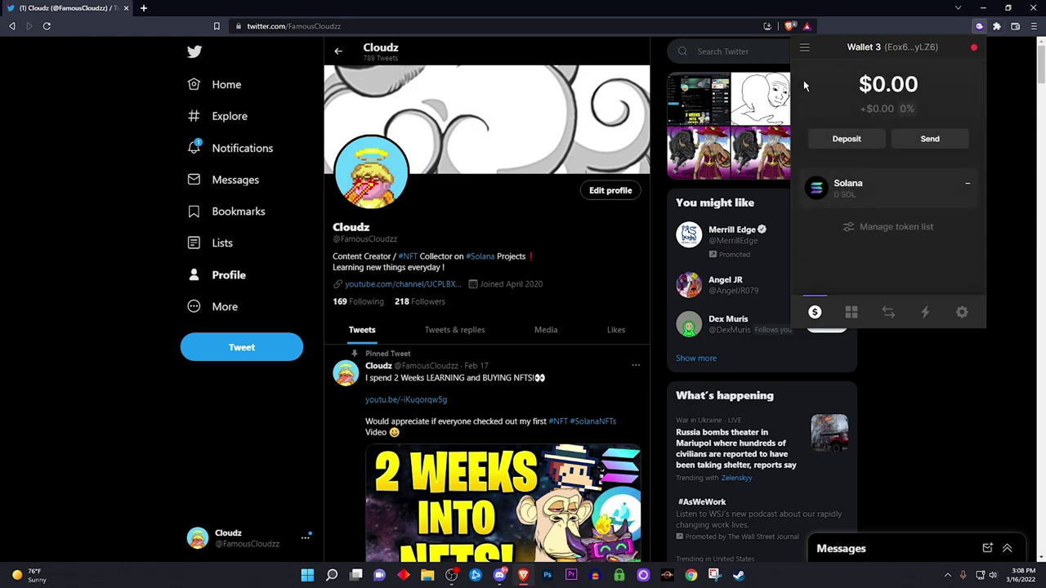
left_click(805, 47)
left_click(947, 110)
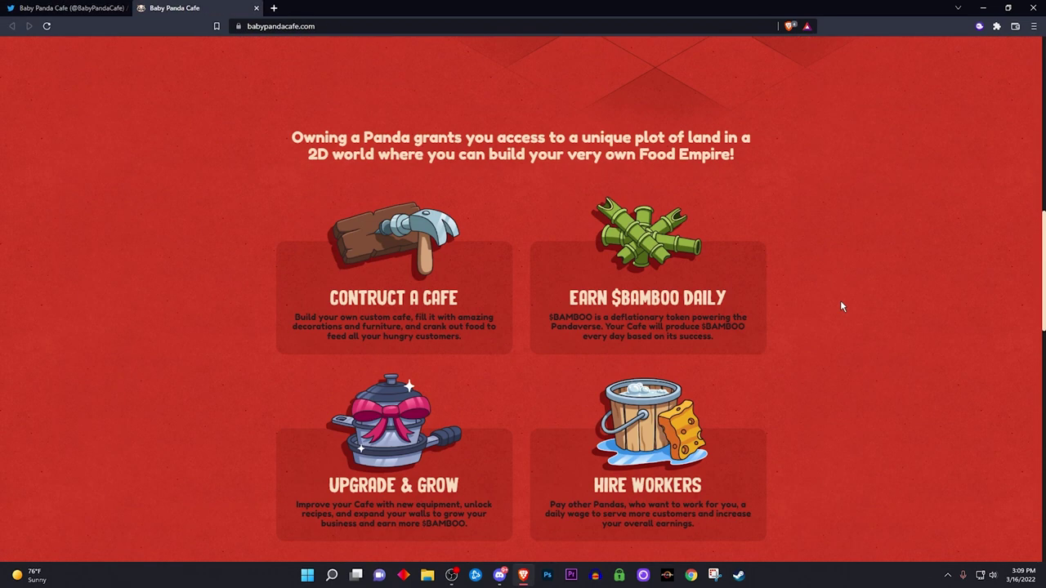
Step: Close the babypandacafe.com tab and show Phantom's Wallet 3 over the Baby Panda Cafe Twitter profile
scroll(469, 106, "up", 15)
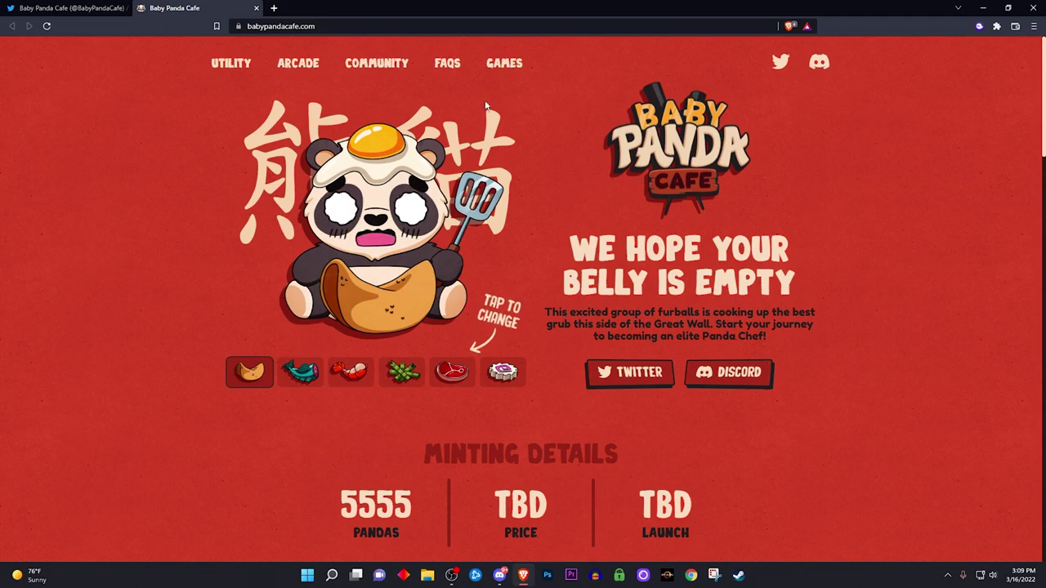
left_click(87, 6)
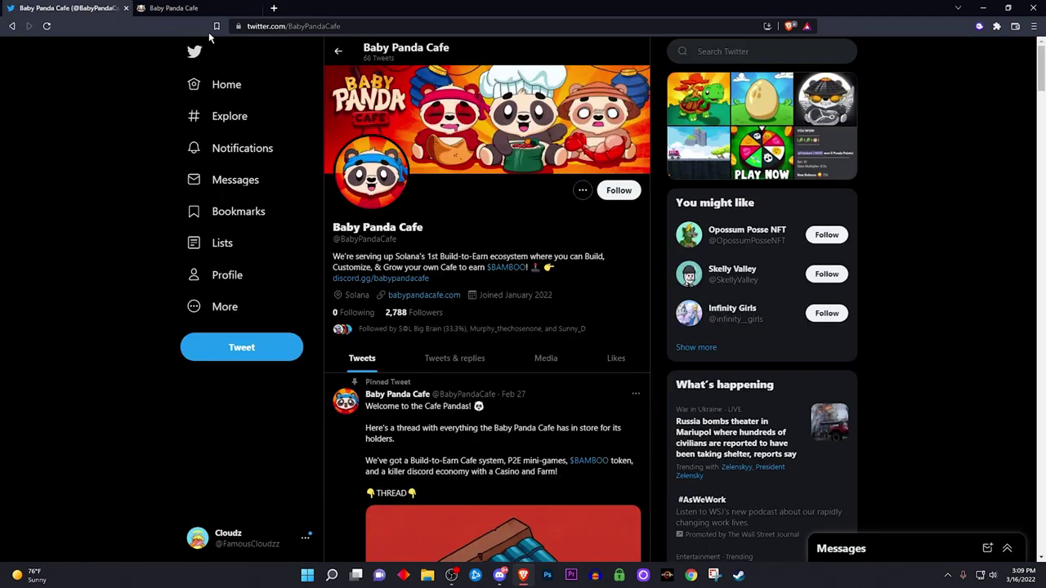
left_click(254, 8)
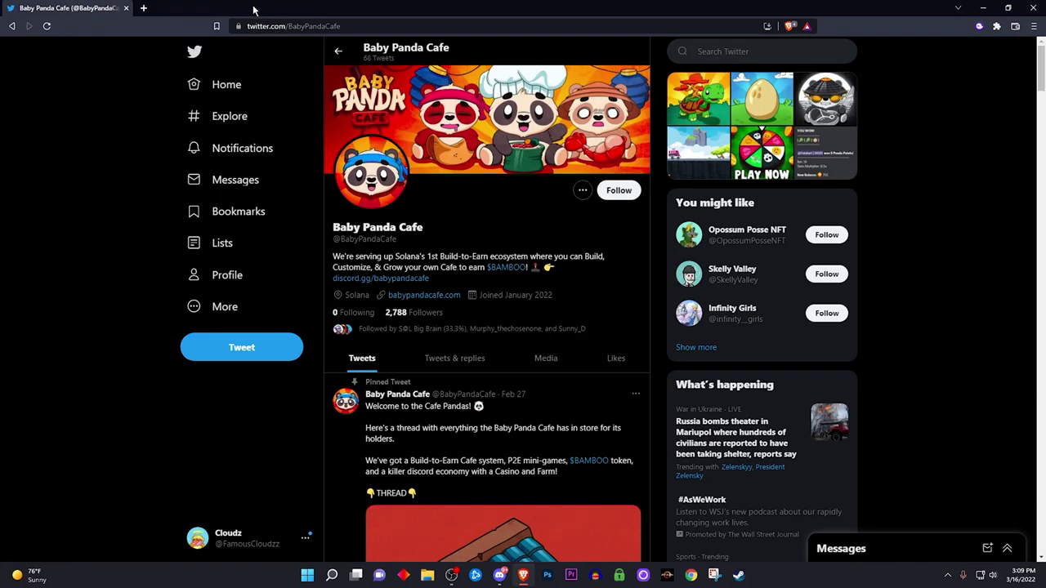
scroll(547, 335, "down", 1)
scroll(643, 287, "up", 1)
left_click(980, 29)
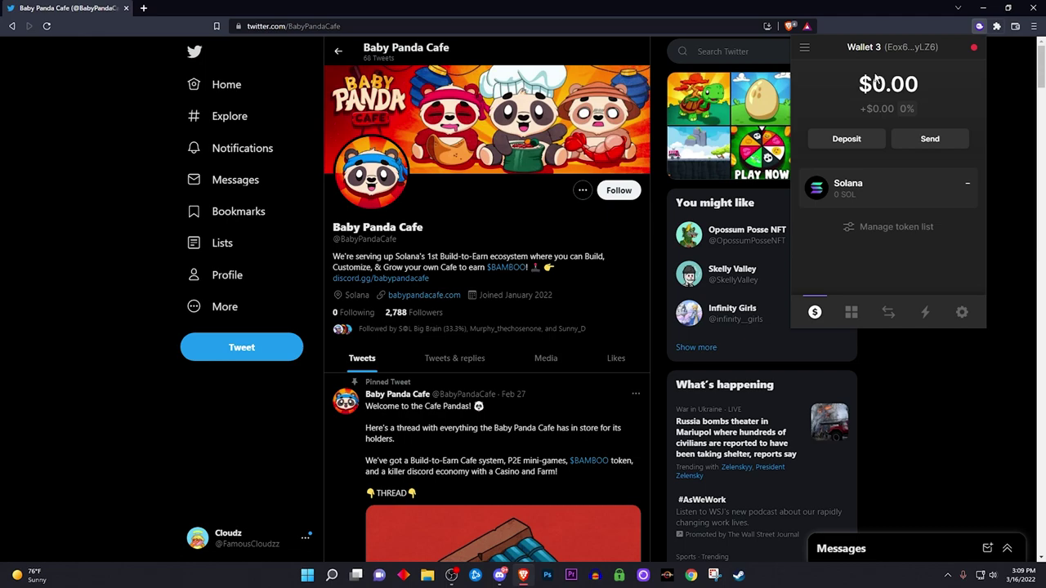
Step: Rename Wallet 3 to 'trasas' in settings and return to its $0.00 balance view
left_click(962, 311)
left_click(876, 100)
type("burner")
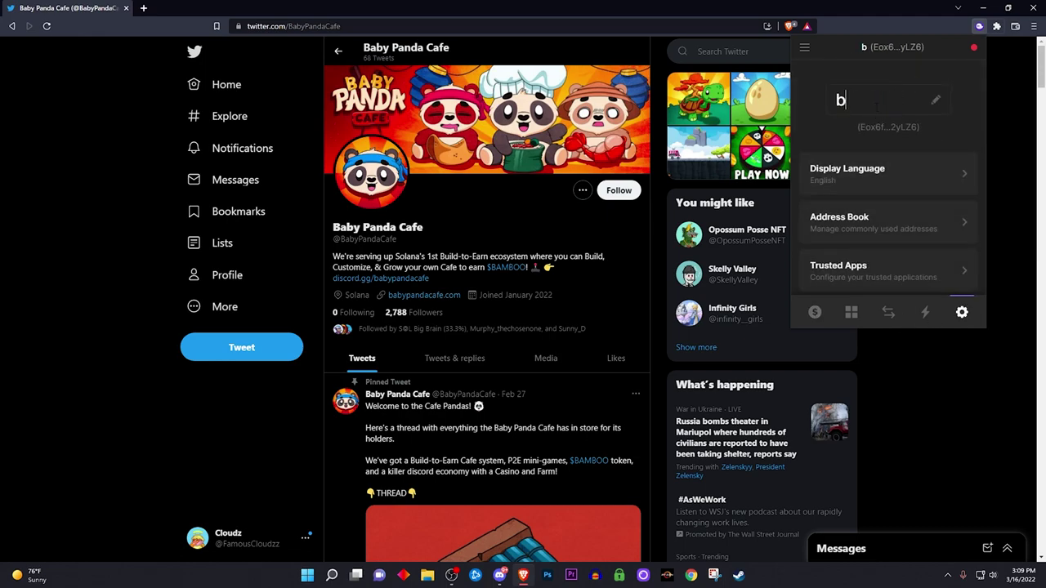
key("BackSpace")
key("BackSpace")
key("BackSpace")
key("BackSpace")
key("BackSpace")
key("BackSpace")
type("trasas")
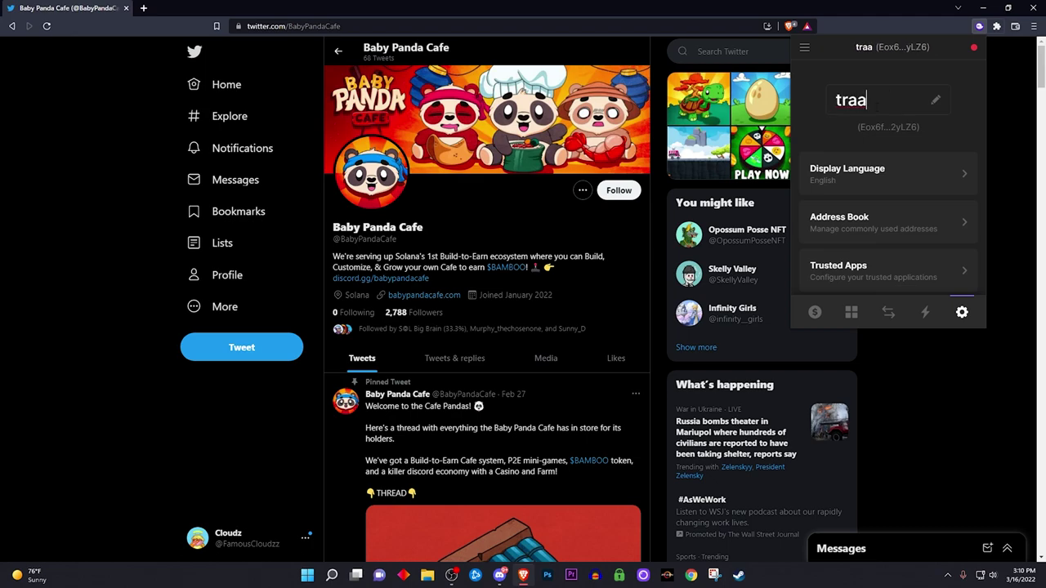
left_click(815, 311)
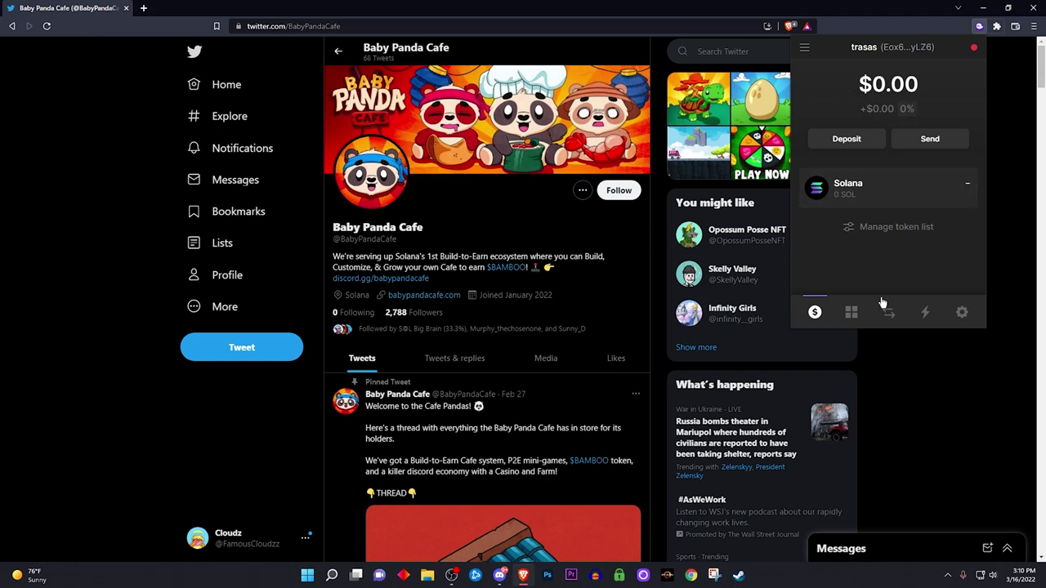
Step: View the trasas wallet's Collectibles tab to confirm it holds no NFTs
left_click(850, 311)
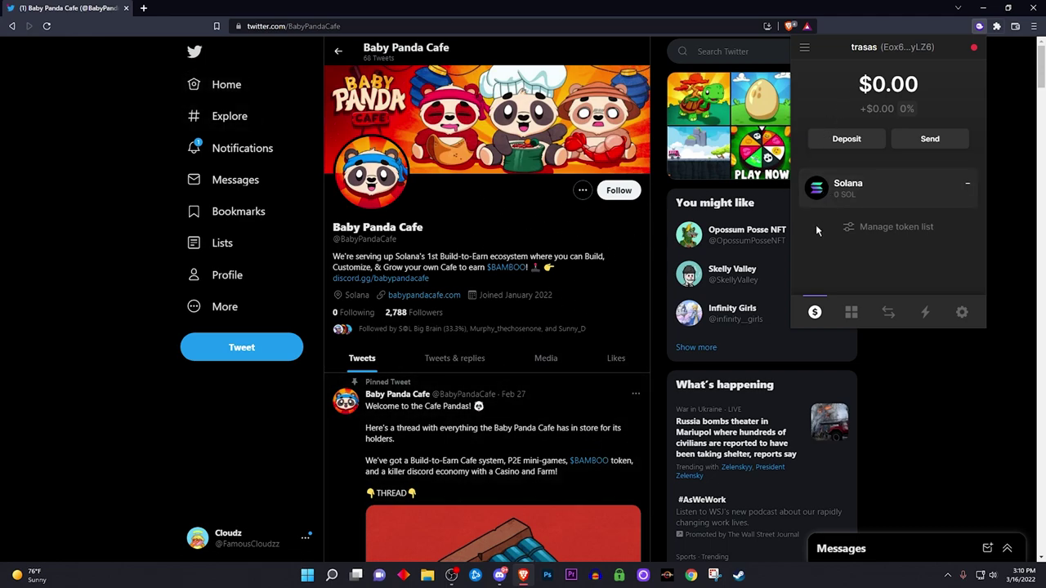
mouse_move(766, 235)
Step: Check the trasas wallet's empty Collectibles, then return to its token balance view
left_click(804, 52)
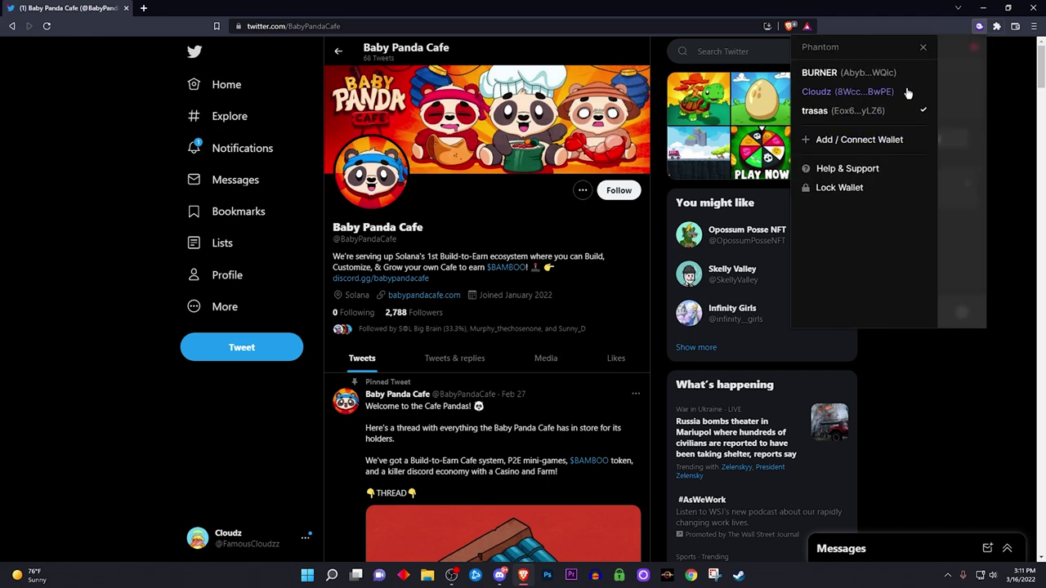
left_click(917, 93)
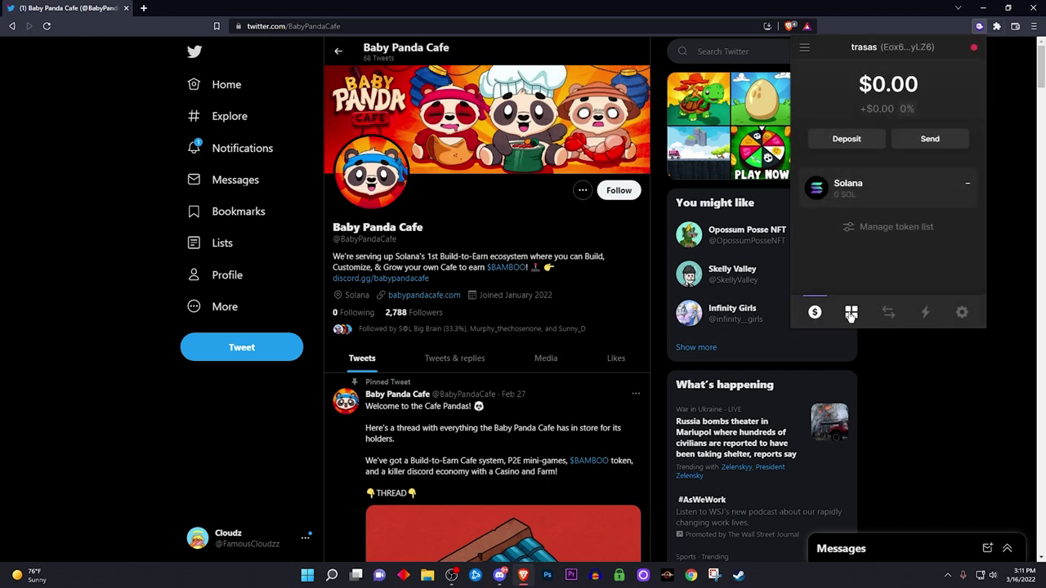
left_click(851, 313)
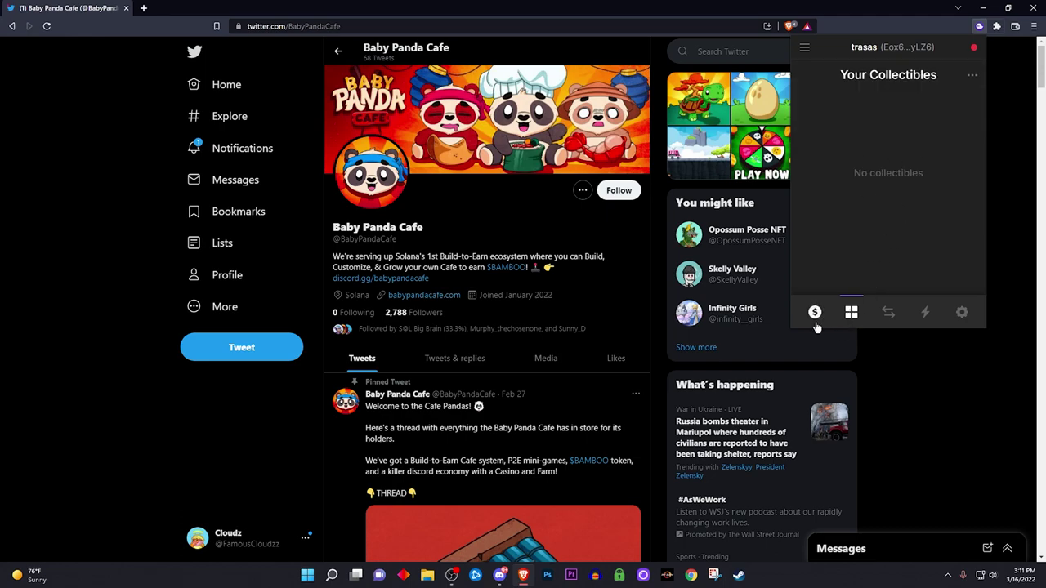
left_click(815, 314)
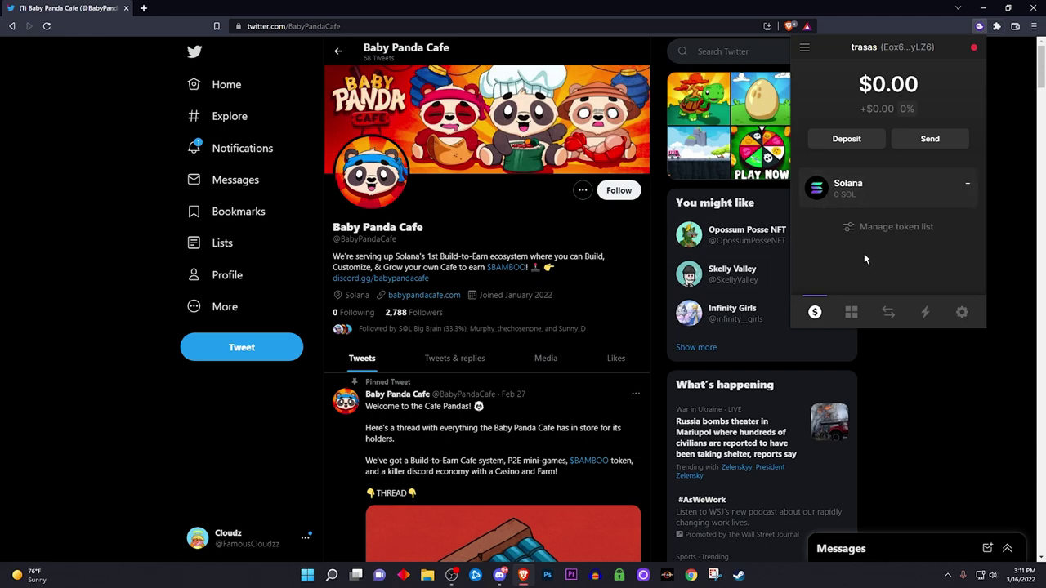
Step: Switch to the main NFT-holding wallet to view its NFTs, then back to trasas
left_click(805, 48)
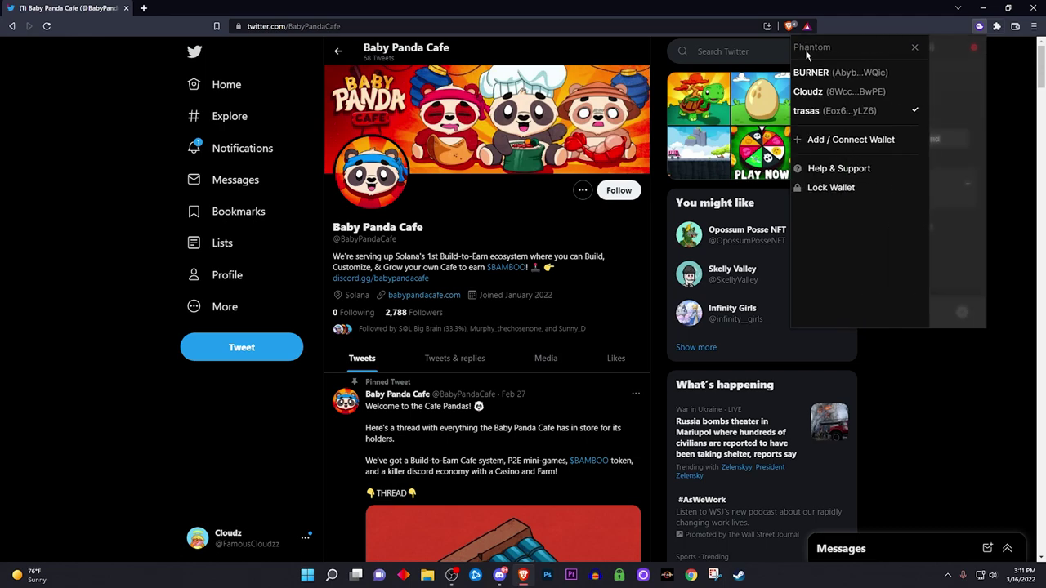
left_click(847, 92)
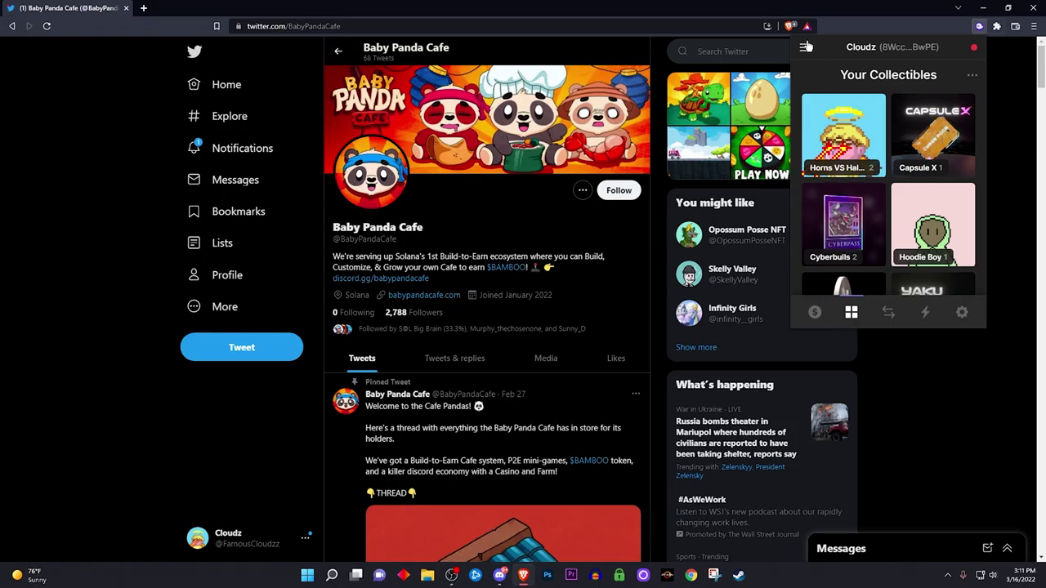
left_click(807, 48)
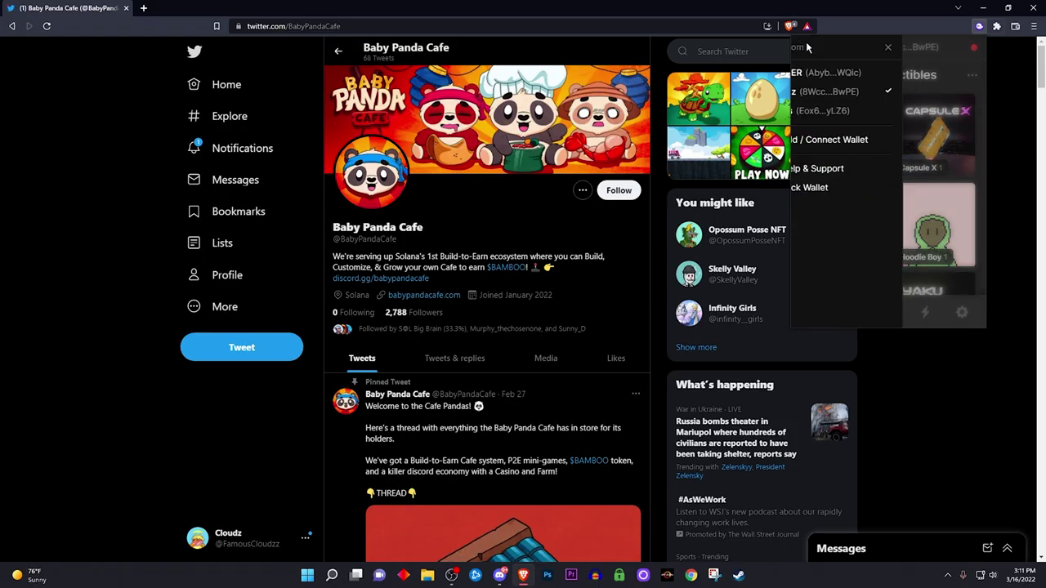
left_click(826, 110)
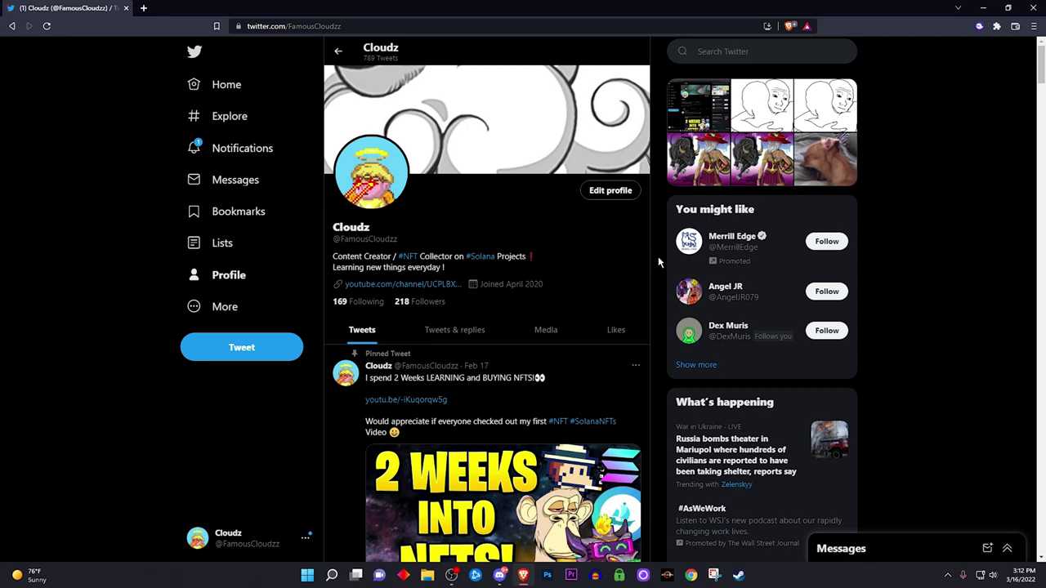
left_click(980, 26)
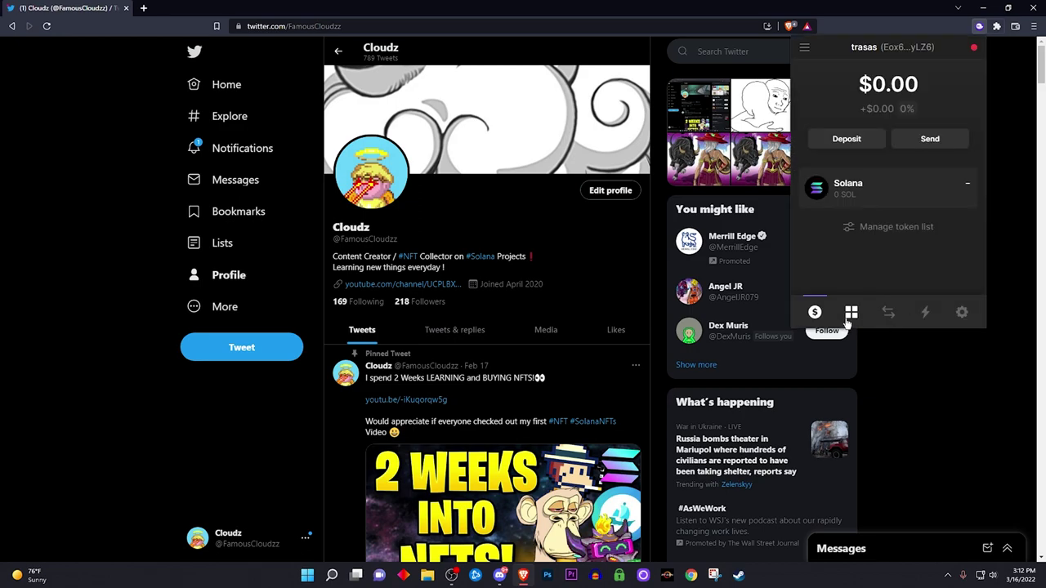
left_click(849, 319)
left_click(815, 313)
left_click(915, 251)
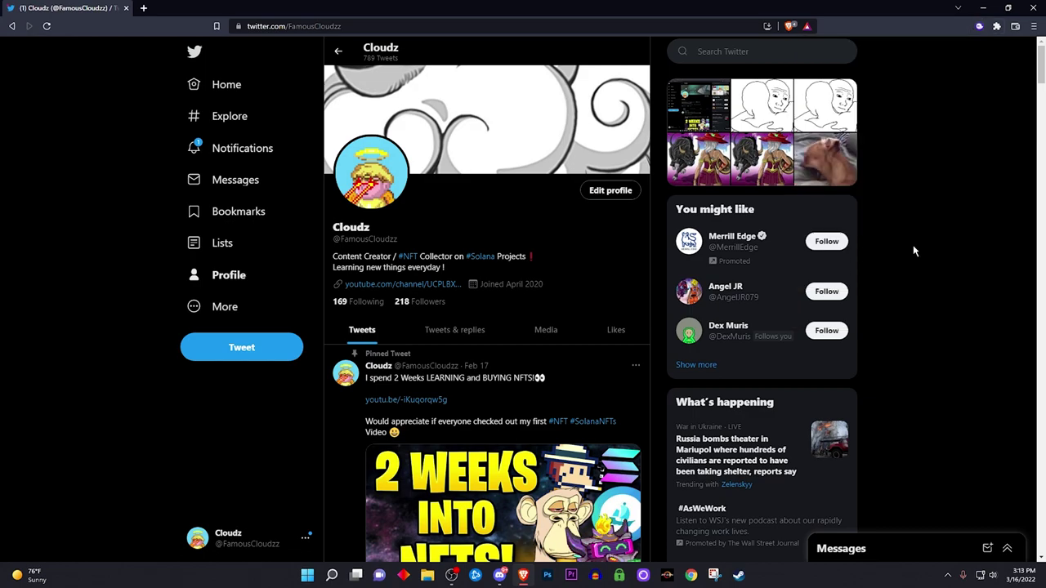